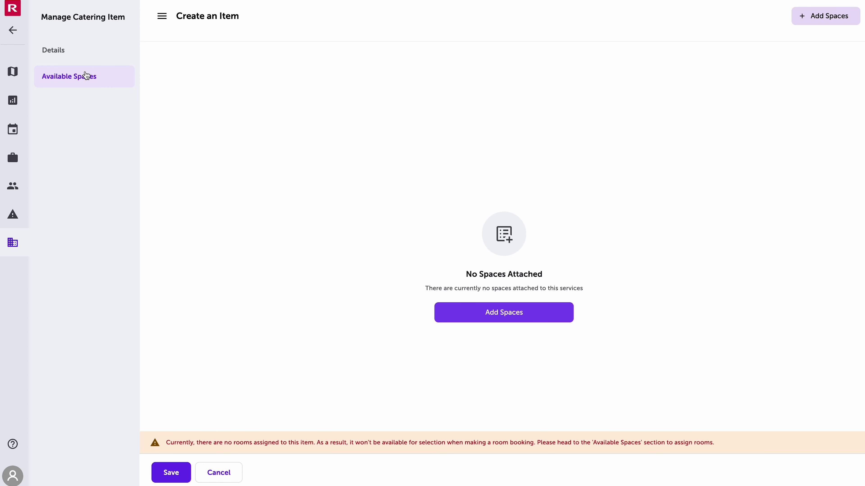
- Assign the 0.1 Spaghetti Junction space to the new catering item
{"action": "left_click", "coordinate": [550, 317]}
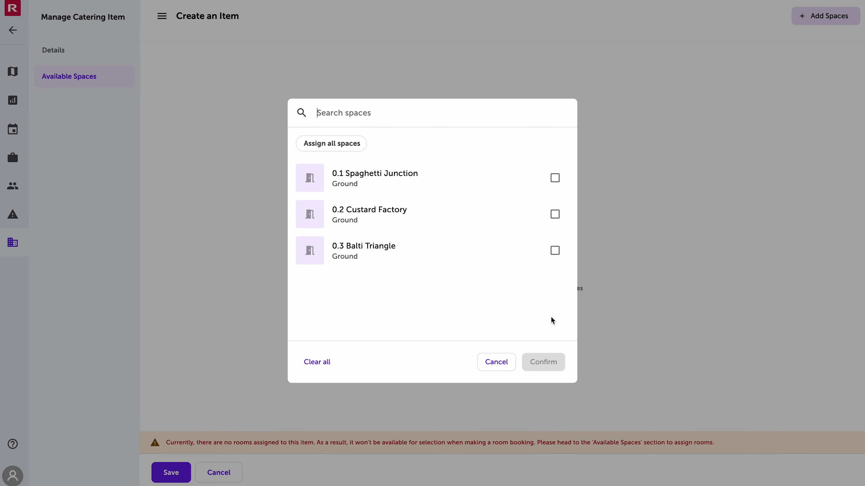
{"action": "left_click", "coordinate": [555, 178]}
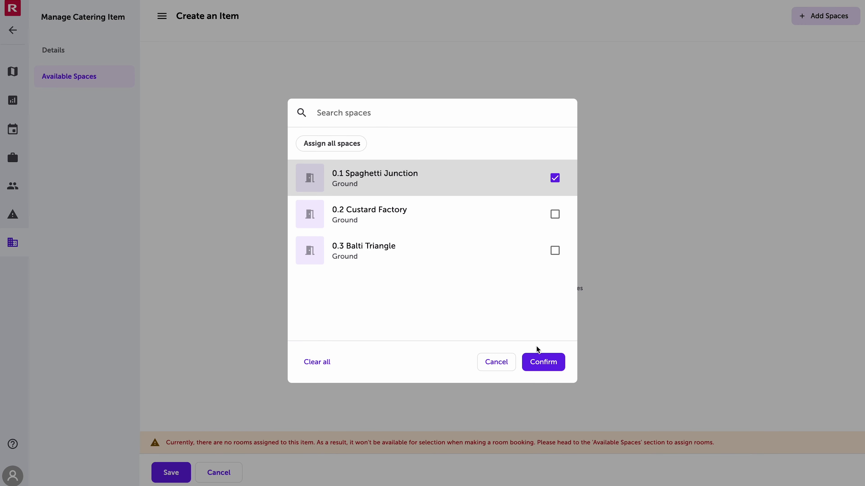
{"action": "left_click", "coordinate": [547, 362]}
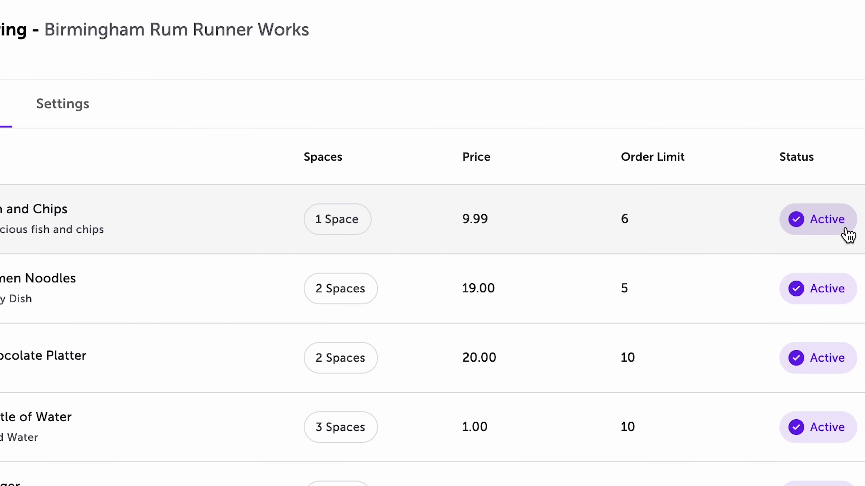
- Open the Podcast Kit item from the equipment catalogue for editing and review its details
{"action": "left_click", "coordinate": [81, 90]}
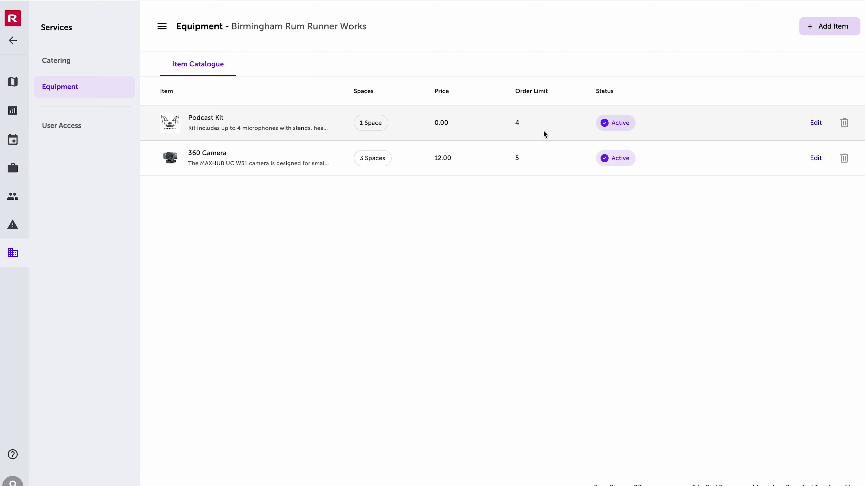
{"action": "left_click", "coordinate": [815, 124]}
{"action": "left_click", "coordinate": [208, 66]}
{"action": "left_click", "coordinate": [301, 68]}
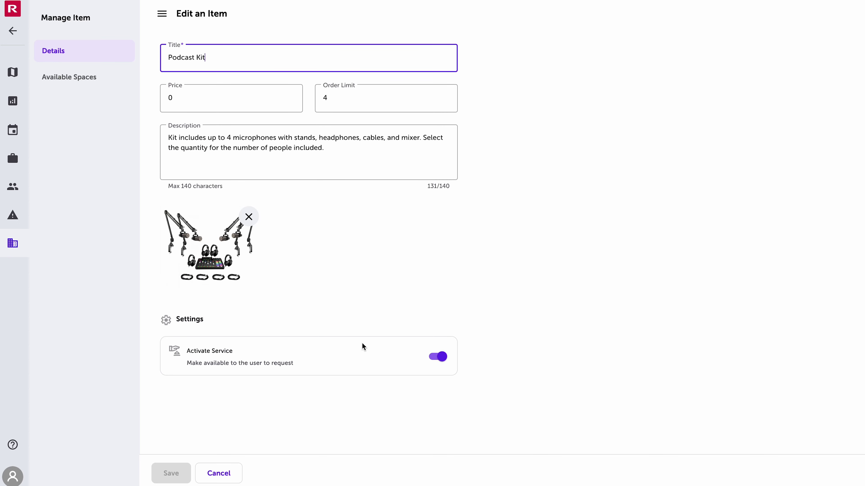
{"action": "left_click", "coordinate": [334, 96]}
- Add 0.2 Custard Factory to the Podcast Kit's available spaces and save the item
{"action": "left_click", "coordinate": [64, 77]}
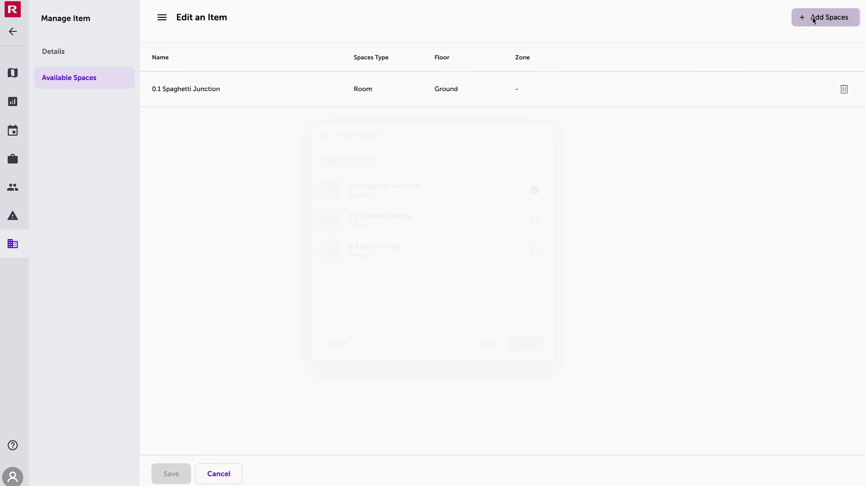
{"action": "left_click", "coordinate": [824, 17]}
{"action": "left_click", "coordinate": [555, 216]}
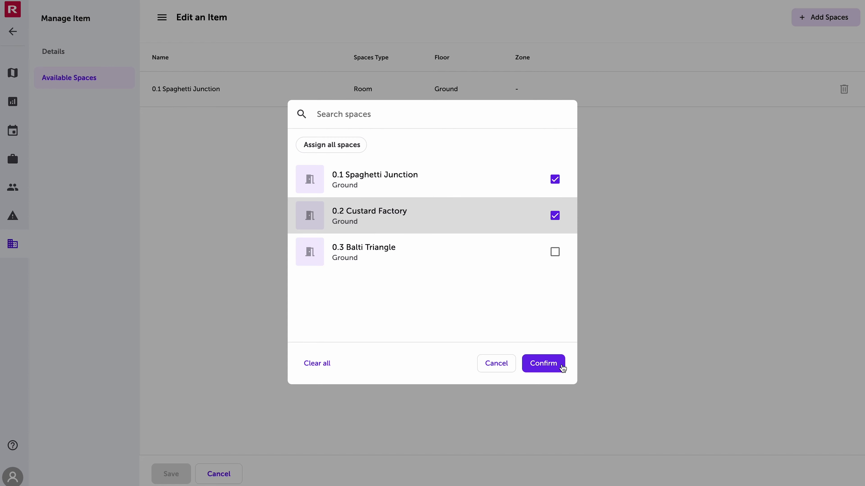
{"action": "left_click", "coordinate": [559, 363]}
{"action": "left_click", "coordinate": [176, 470]}
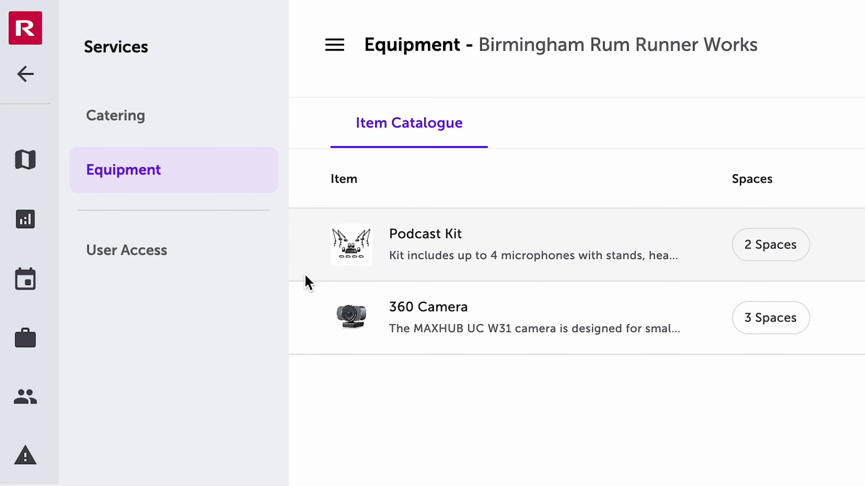
- Open the services user access list and examine the options for adding users, uploading a CSV and assigning catering roles
{"action": "left_click", "coordinate": [205, 259]}
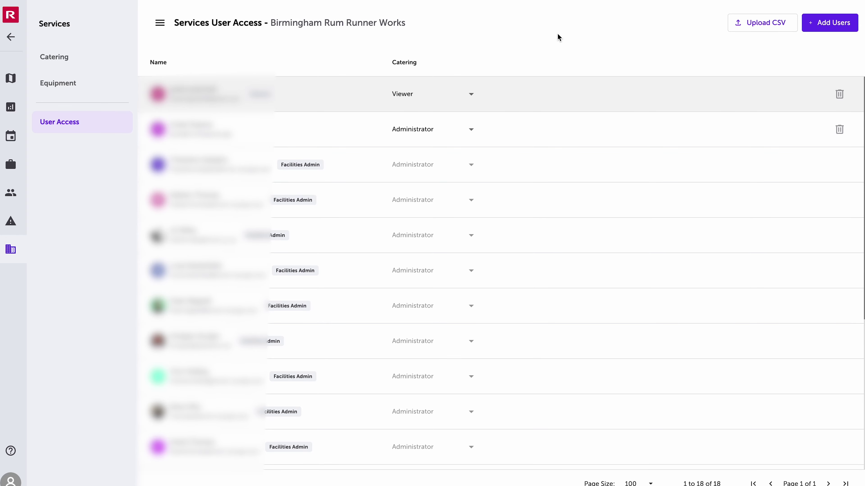
{"action": "left_click", "coordinate": [812, 24]}
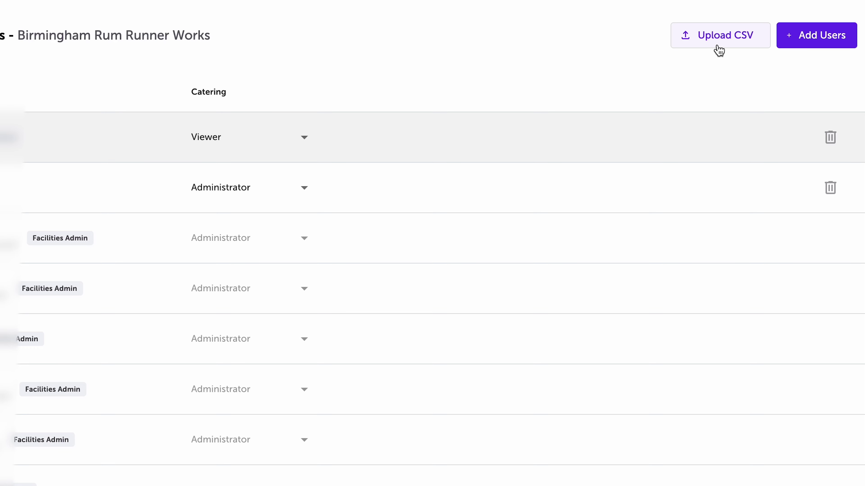
{"action": "left_click", "coordinate": [719, 50]}
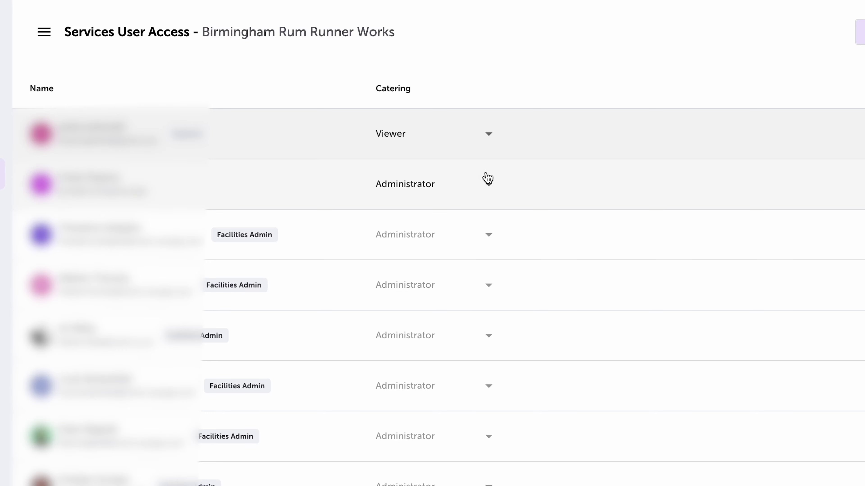
{"action": "left_click", "coordinate": [487, 178]}
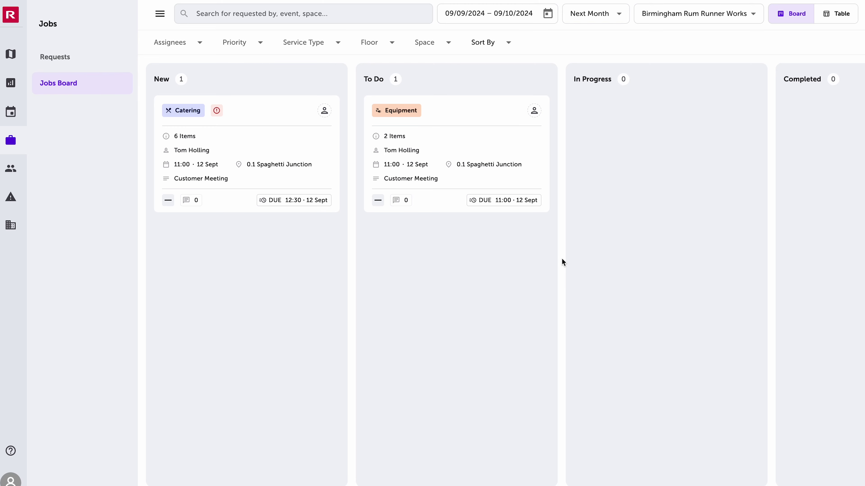
- Open the catering job in the New column of the jobs board and review its details
{"action": "left_click", "coordinate": [252, 131]}
{"action": "scroll", "coordinate": [470, 210], "scroll_direction": "down", "scroll_amount": 1}
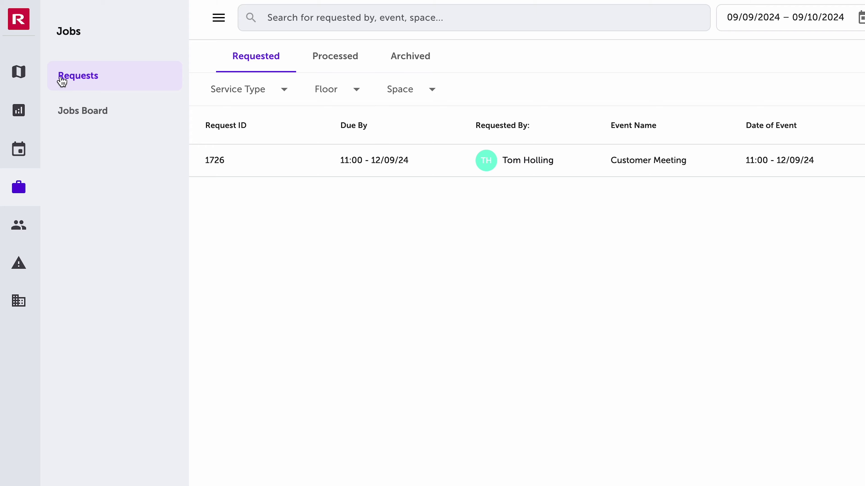
- Examine all columns of the Customer Meeting entry in the list of requested jobs
{"action": "scroll", "coordinate": [609, 175], "scroll_direction": "right", "scroll_amount": 10}
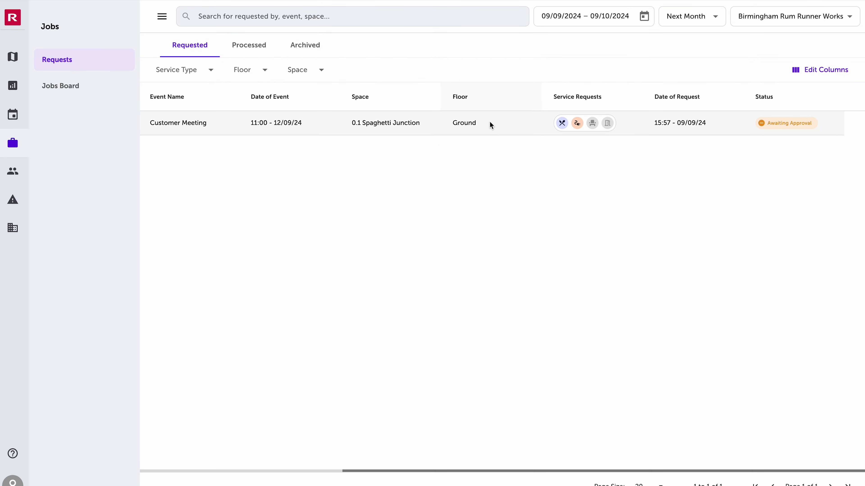
{"action": "scroll", "coordinate": [489, 123], "scroll_direction": "left", "scroll_amount": 10}
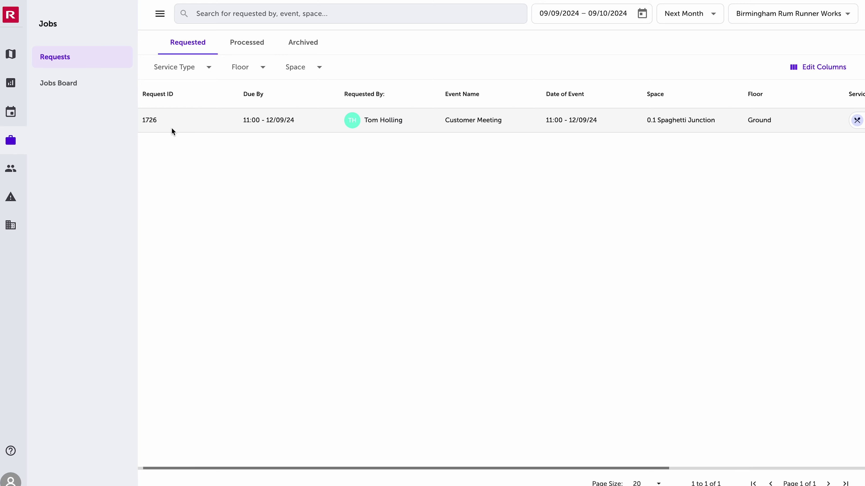
{"action": "scroll", "coordinate": [172, 128], "scroll_direction": "right", "scroll_amount": 2}
{"action": "scroll", "coordinate": [260, 124], "scroll_direction": "right", "scroll_amount": 7}
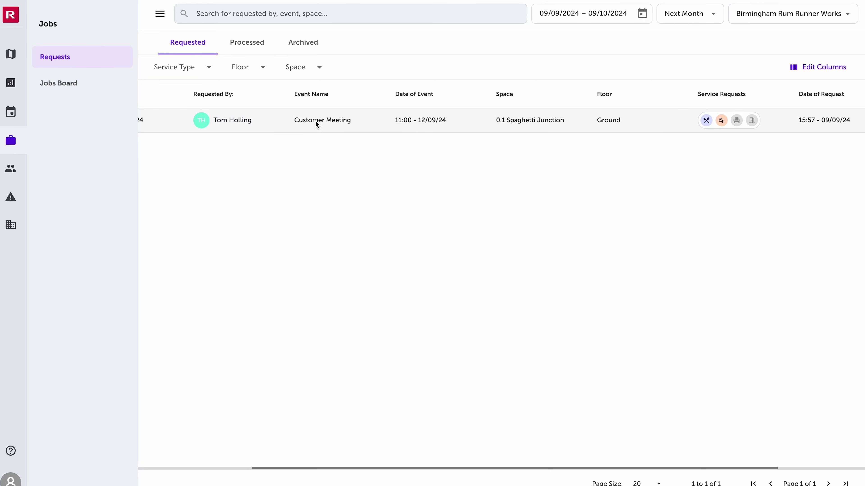
{"action": "scroll", "coordinate": [337, 128], "scroll_direction": "right", "scroll_amount": 8}
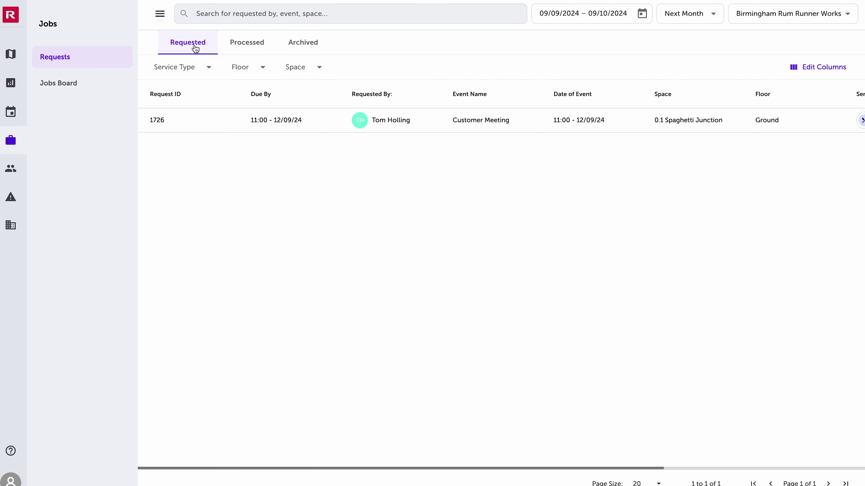
- View the processed and archived requests, and return to the requested ones
{"action": "left_click", "coordinate": [252, 52]}
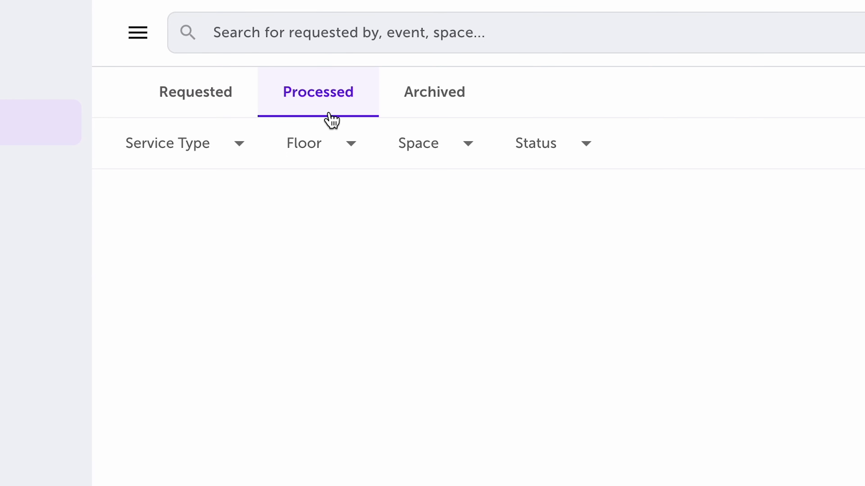
{"action": "left_click", "coordinate": [420, 109]}
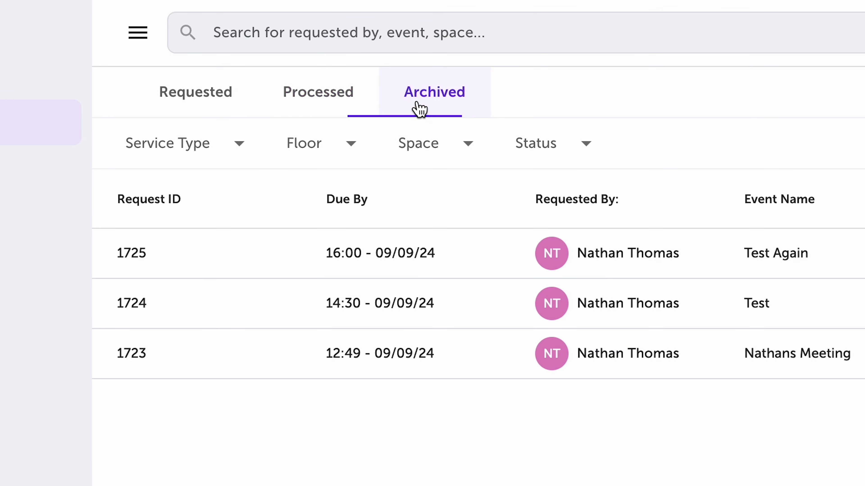
{"action": "left_click", "coordinate": [195, 110]}
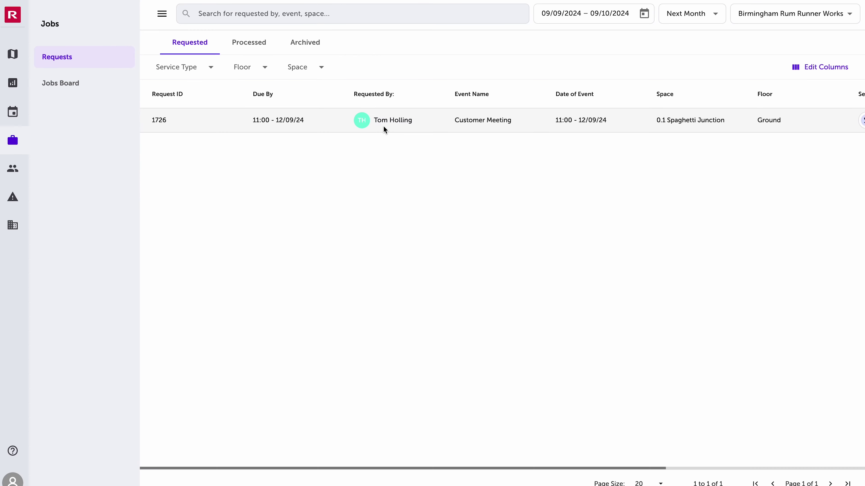
- Open the Customer Meeting request and examine its request details, event information and job requests
{"action": "left_click", "coordinate": [409, 127]}
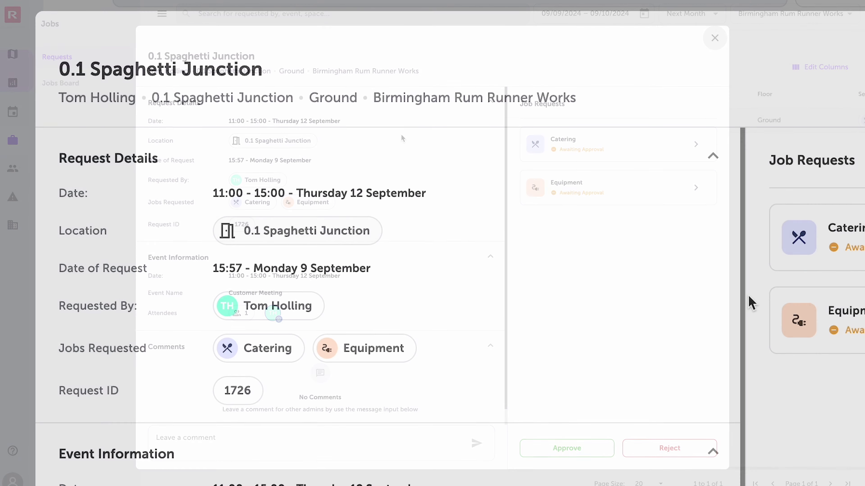
{"action": "scroll", "coordinate": [478, 190], "scroll_direction": "down", "scroll_amount": 1}
{"action": "scroll", "coordinate": [688, 303], "scroll_direction": "up", "scroll_amount": 1}
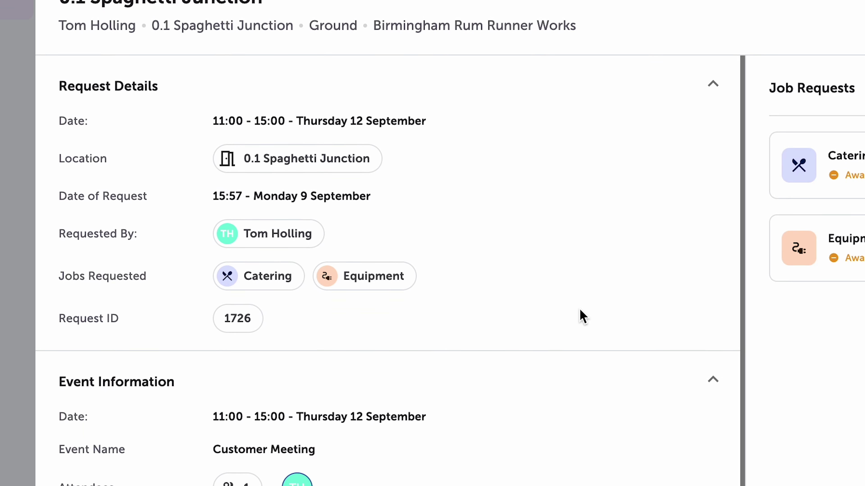
{"action": "scroll", "coordinate": [583, 317], "scroll_direction": "down", "scroll_amount": 1}
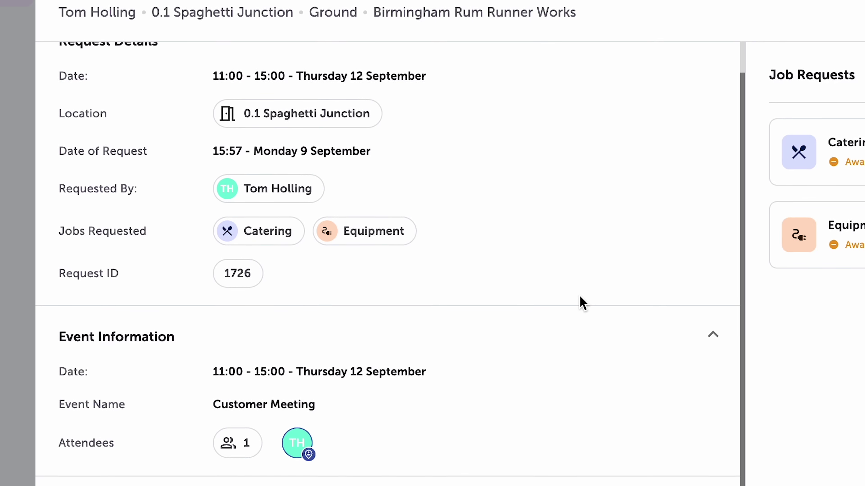
{"action": "scroll", "coordinate": [581, 313], "scroll_direction": "up", "scroll_amount": 1}
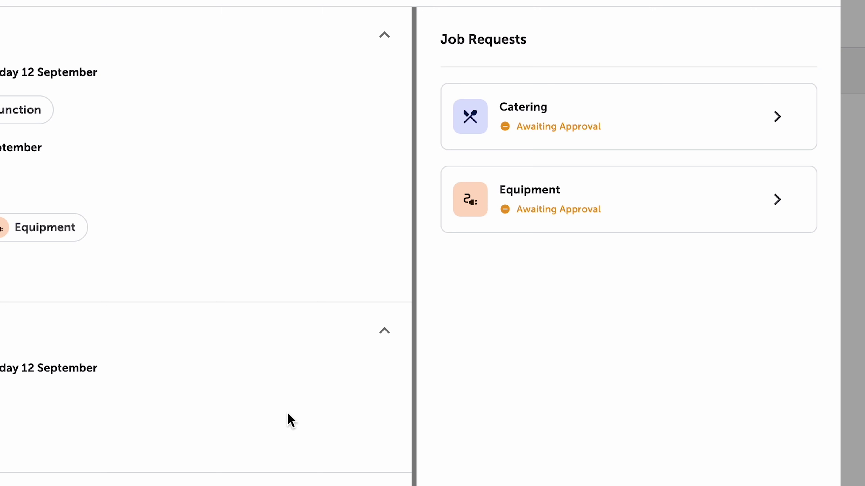
{"action": "scroll", "coordinate": [288, 415], "scroll_direction": "down", "scroll_amount": 1}
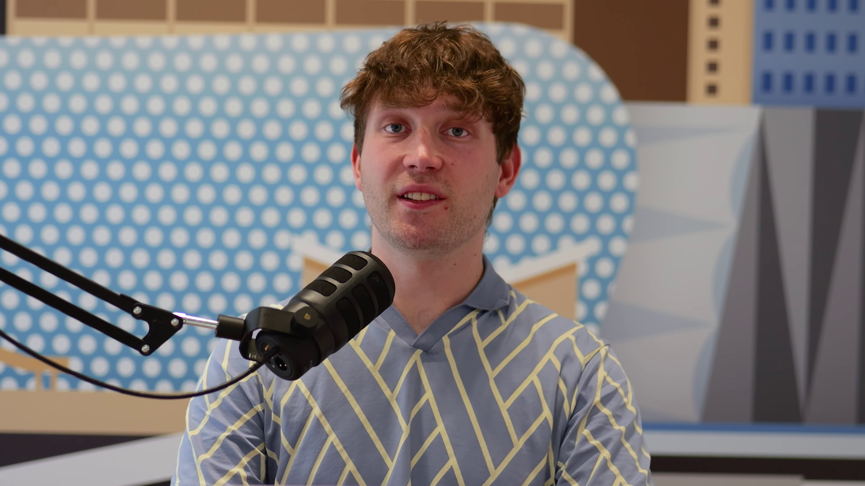